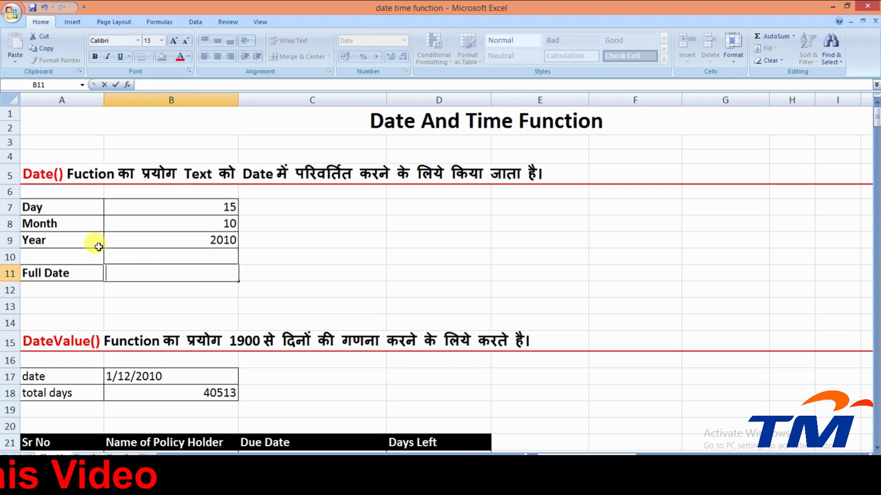
Begin a DATE function formula in the Full Date cell B11.
text(=da)
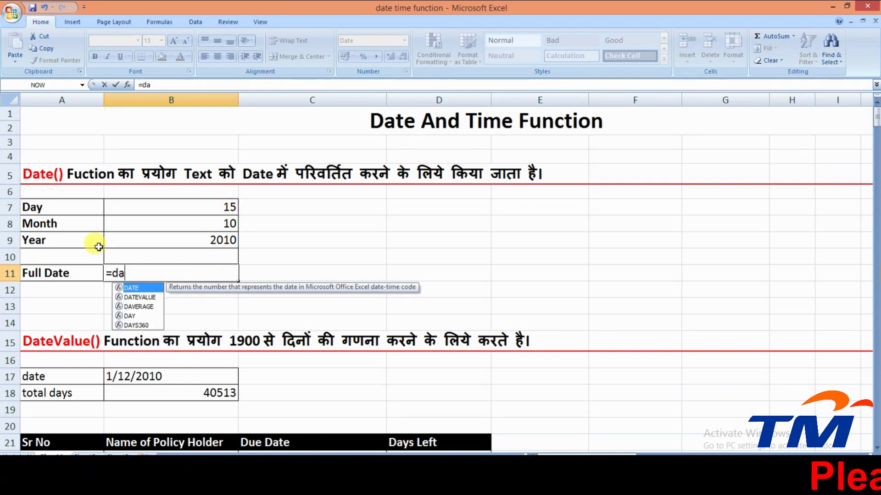
key(Tab)
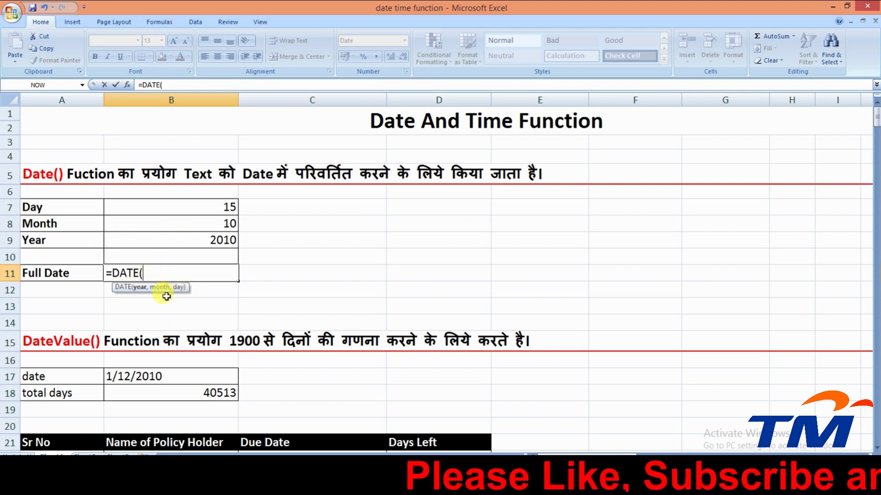
click(209, 202)
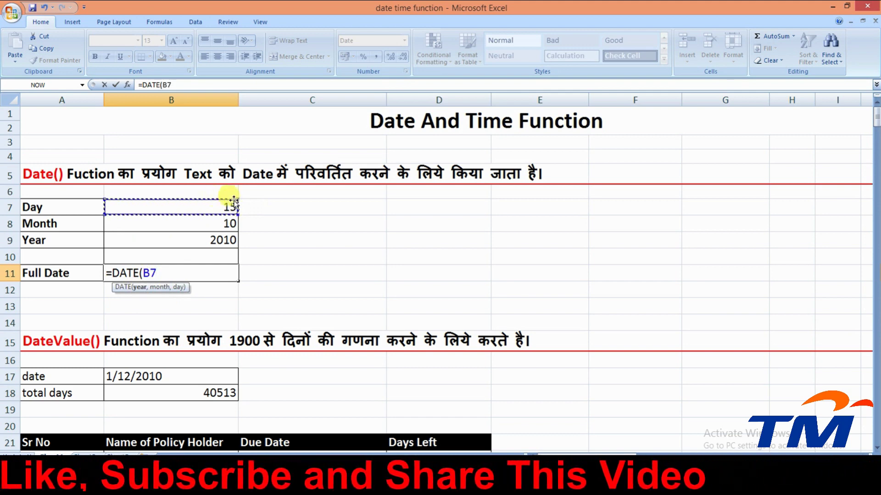
text(,)
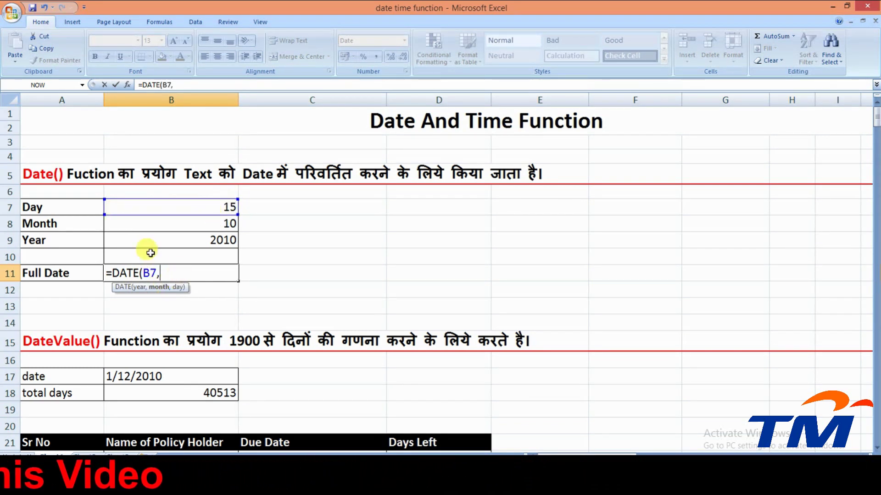
key(BackSpace)
key(BackSpace)
key(BackSpace)
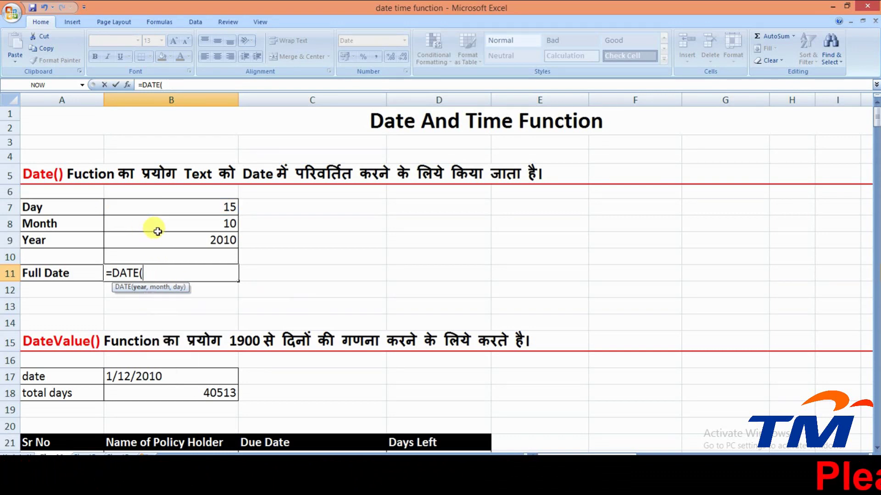
Complete the Full Date formula as =DATE(B9,B8,B7), using the year, month and day cells.
click(161, 240)
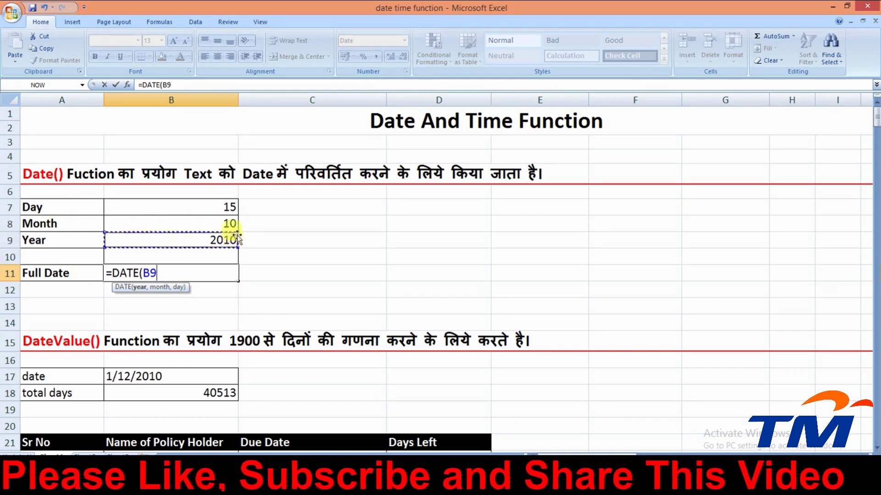
text(,)
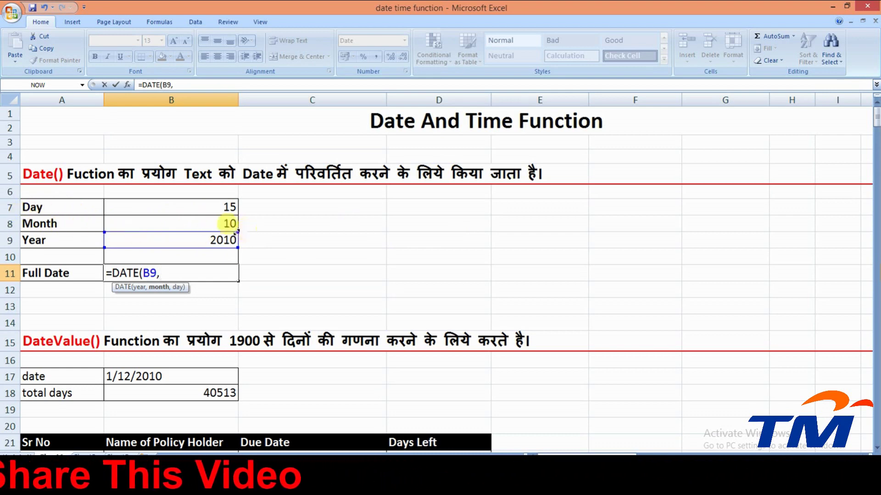
click(210, 221)
text(,)
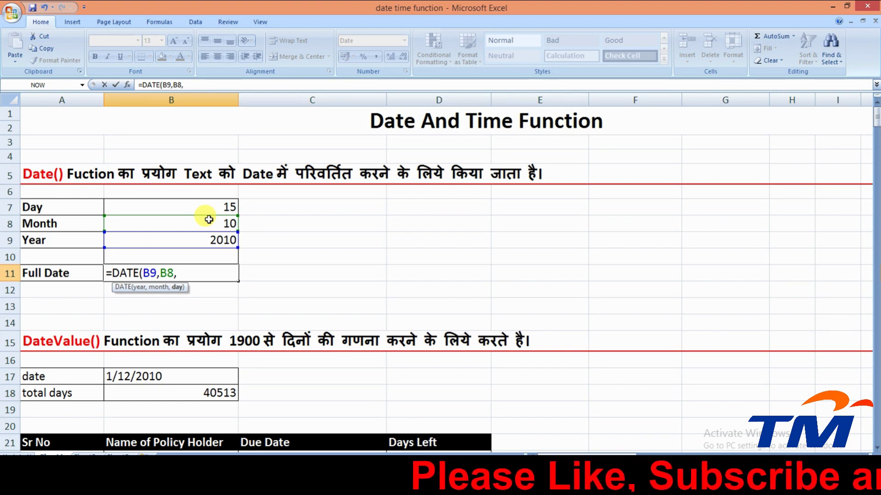
click(213, 209)
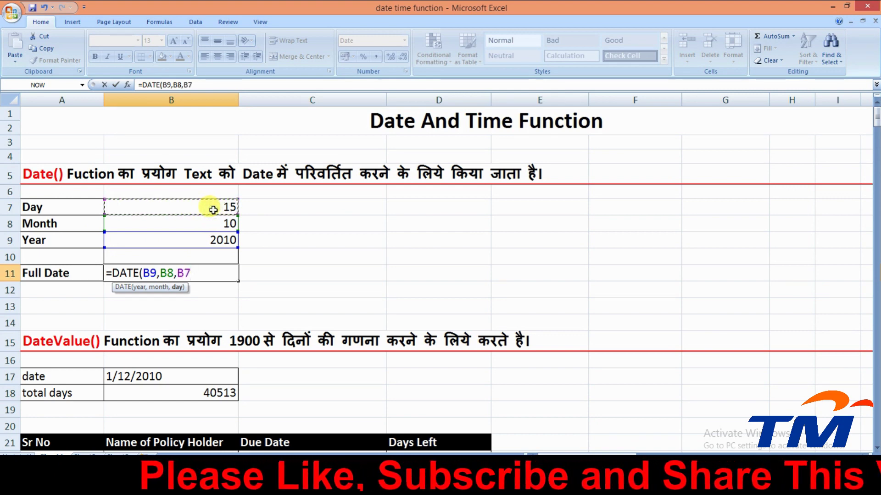
text())
key(Return)
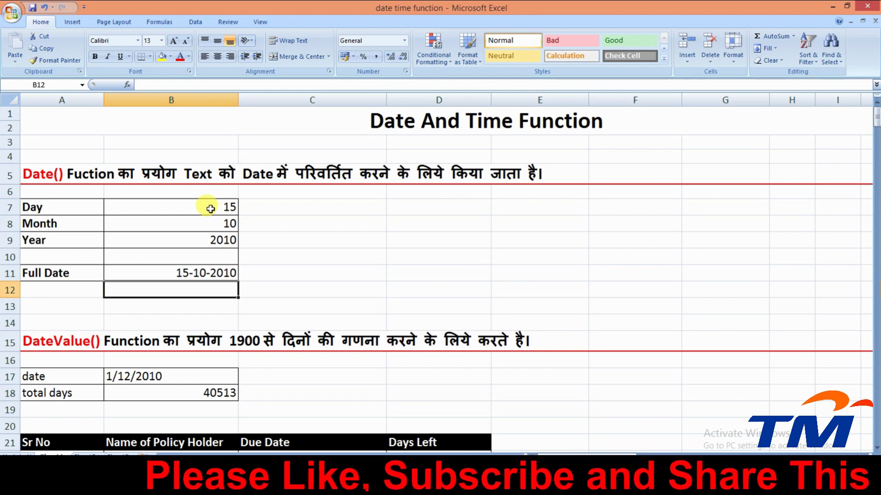
Browse the system clock's calendar back to the years 1900-1909, then return to the worksheet's DateValue section.
scroll(255, 236, down, 4)
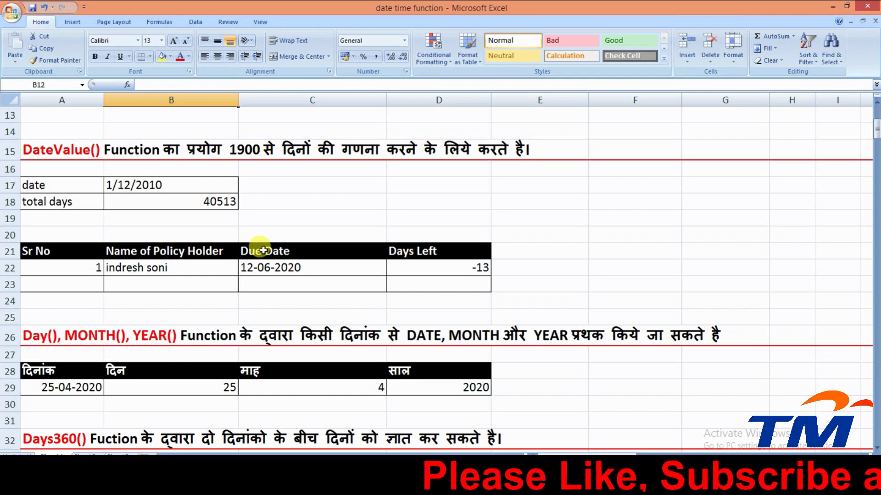
click(843, 485)
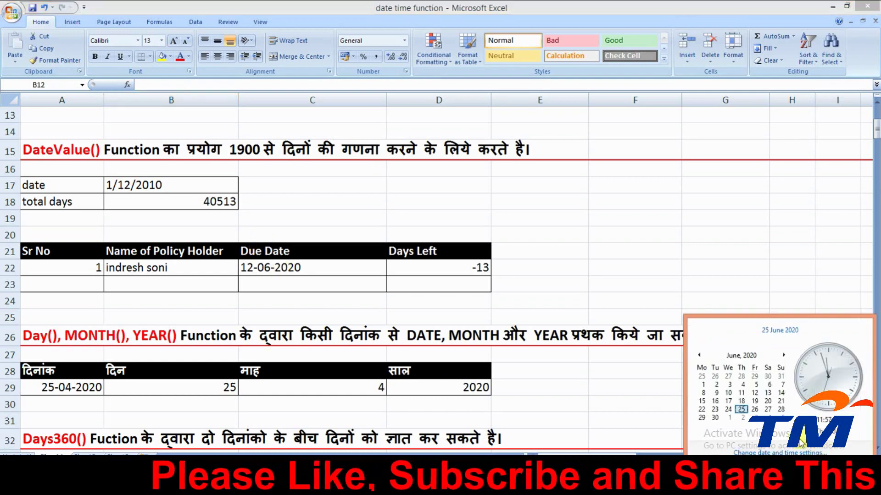
click(731, 356)
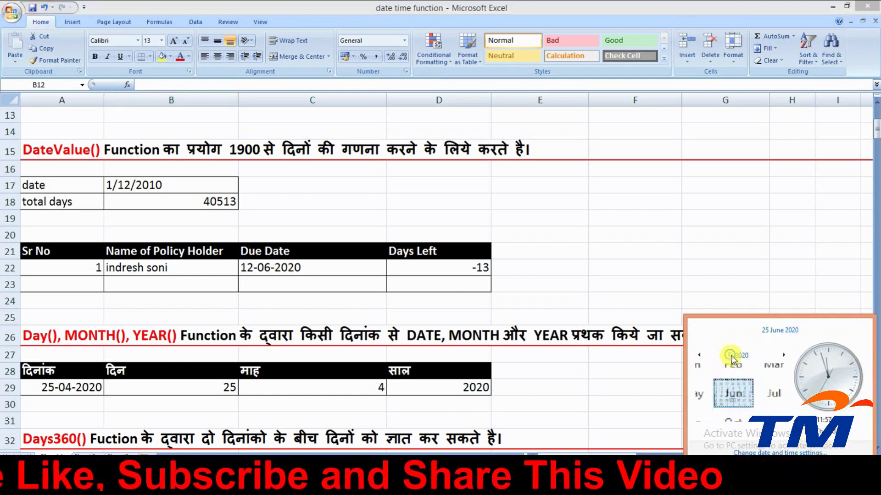
click(733, 356)
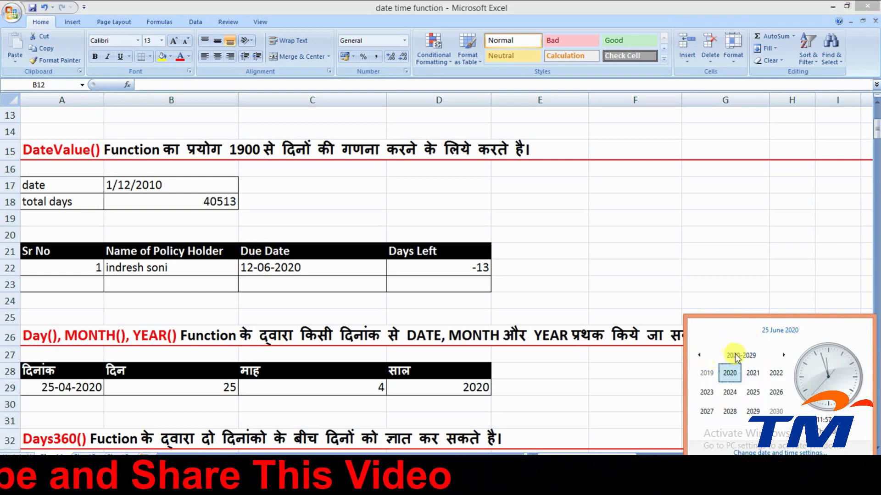
click(735, 356)
click(699, 355)
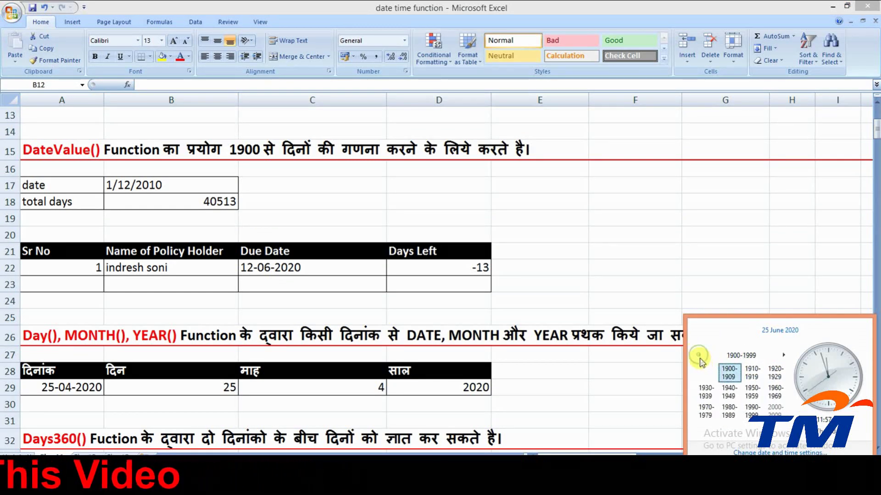
click(728, 372)
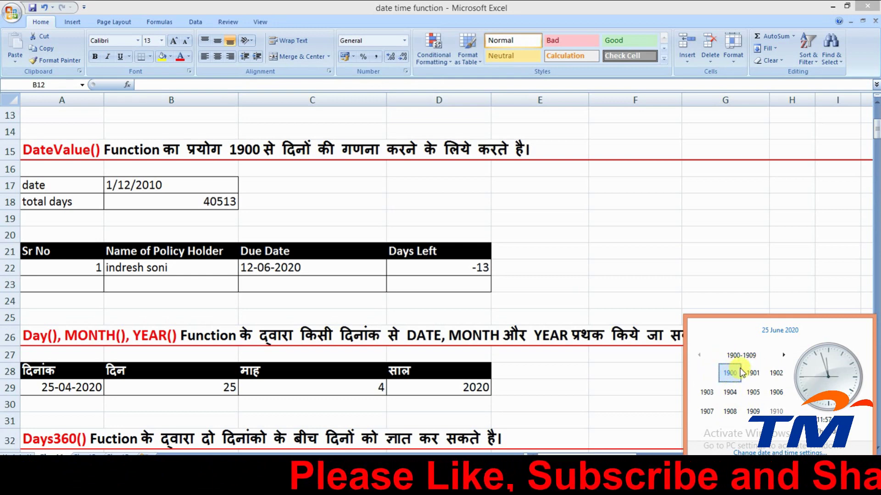
click(735, 297)
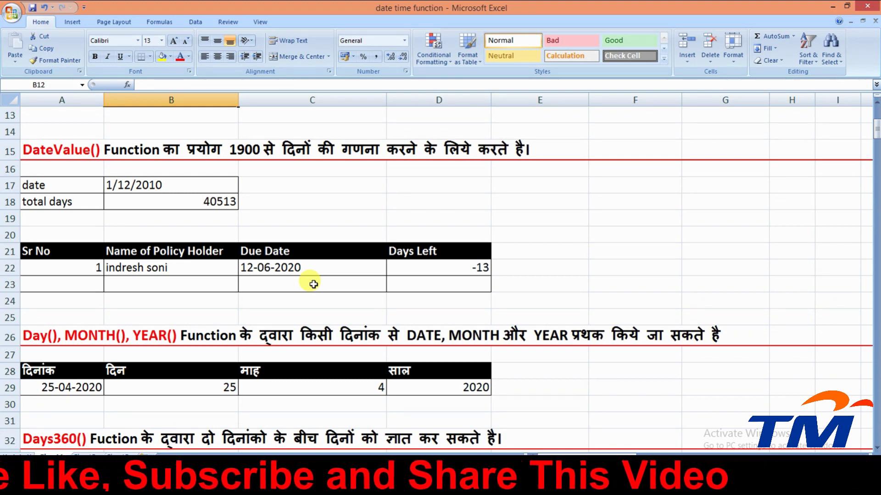
Enter the date 01/01/1900 in cell C17, beside the DateValue example date.
click(318, 185)
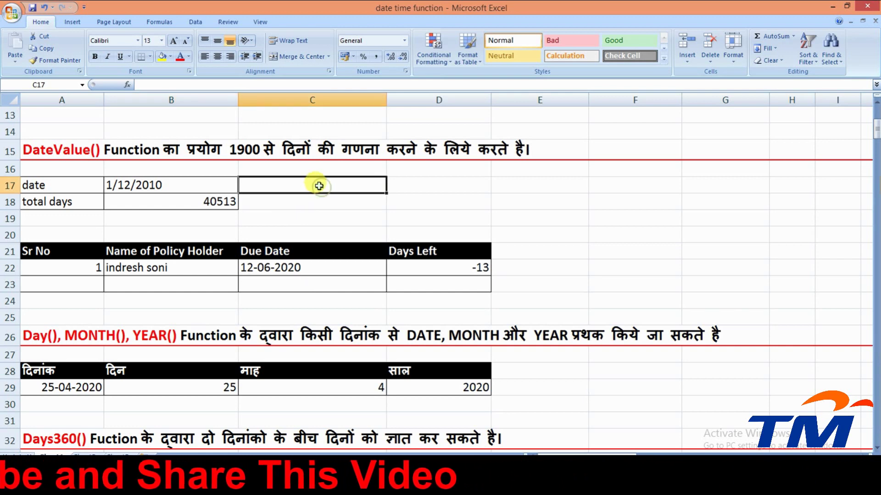
text(1)
text(900)
key(BackSpace)
key(BackSpace)
key(BackSpace)
key(BackSpace)
text(01/)
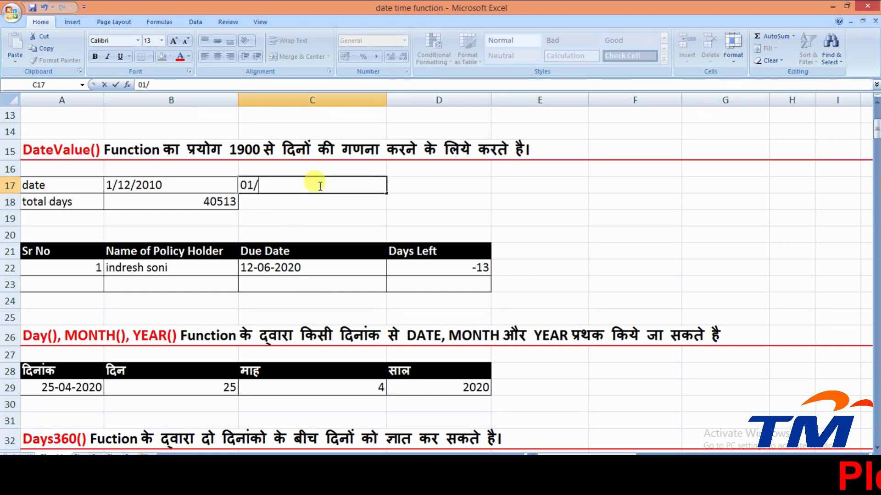
text(01/)
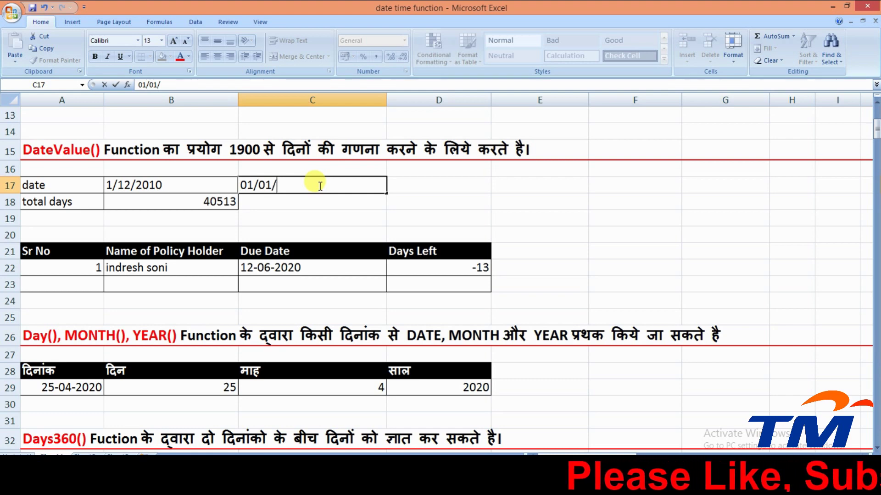
text(1900)
key(Return)
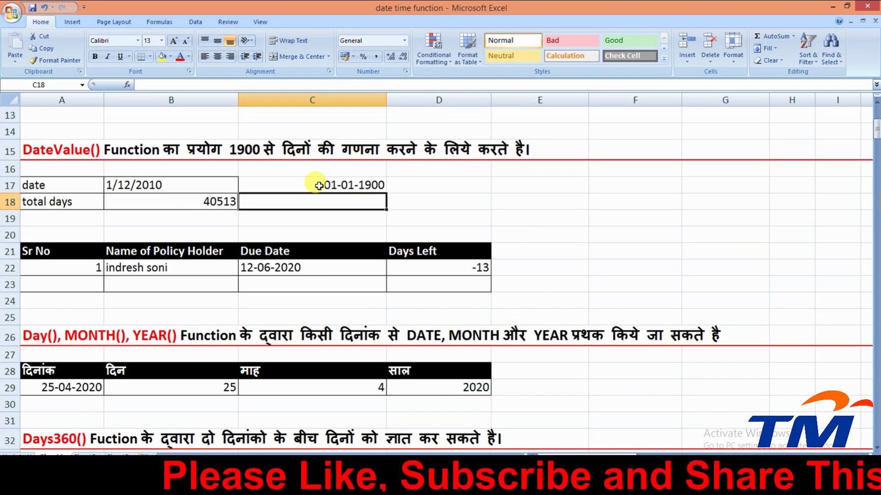
Enter the formula =DATEVALUE(C17) in cell D17.
click(427, 184)
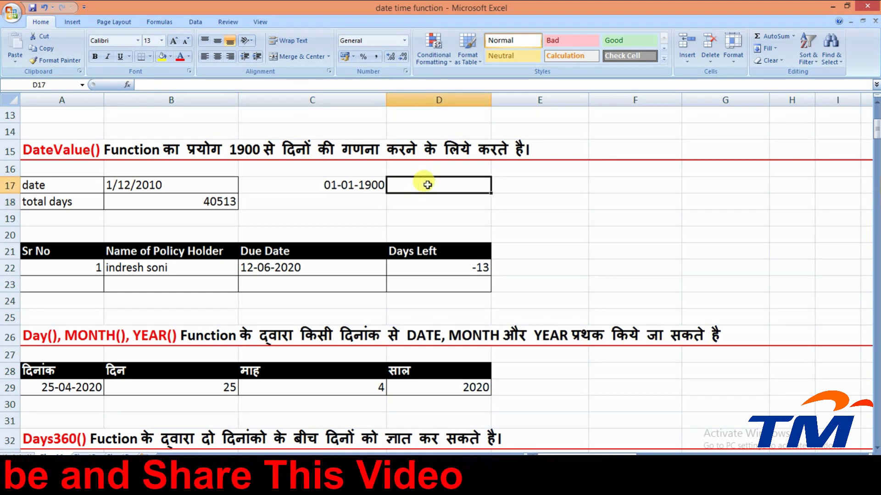
text(=date)
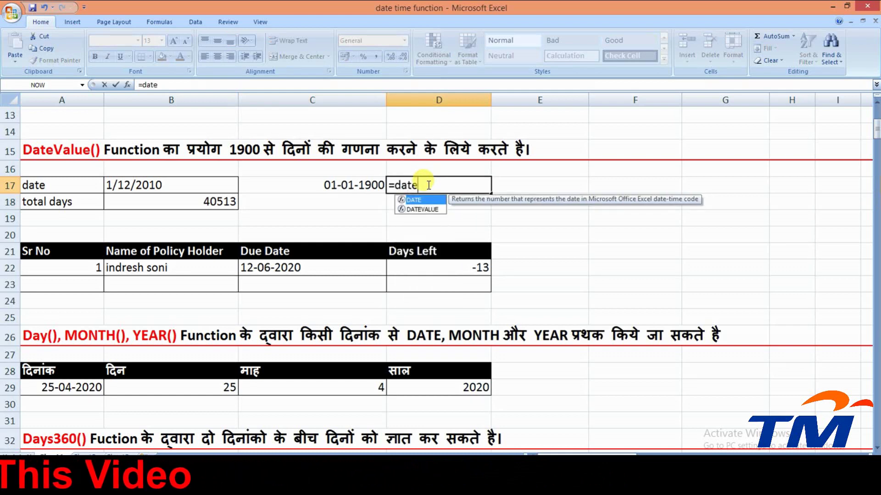
text(value()
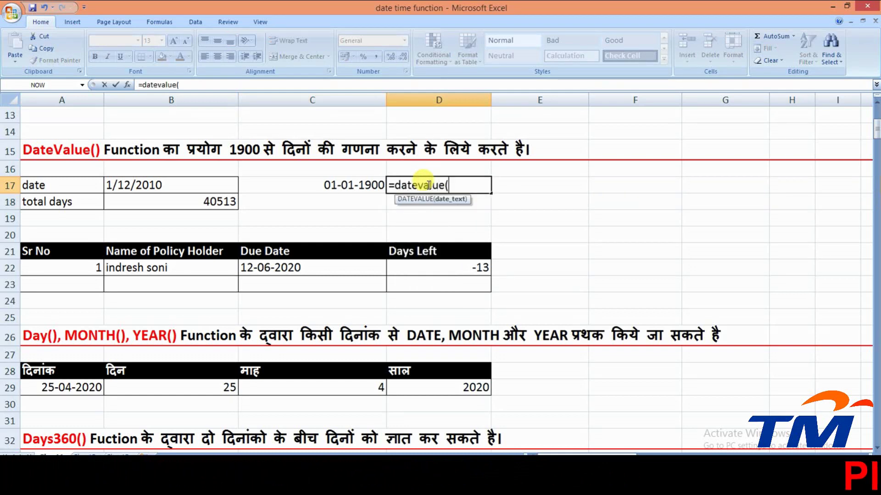
click(354, 186)
text())
key(Return)
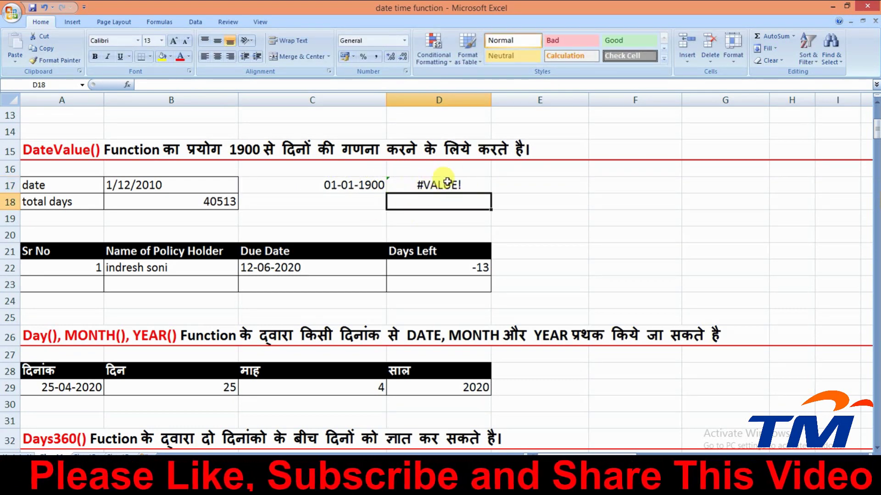
Add a leading apostrophe to the date in C17 so that it is stored as text.
click(419, 185)
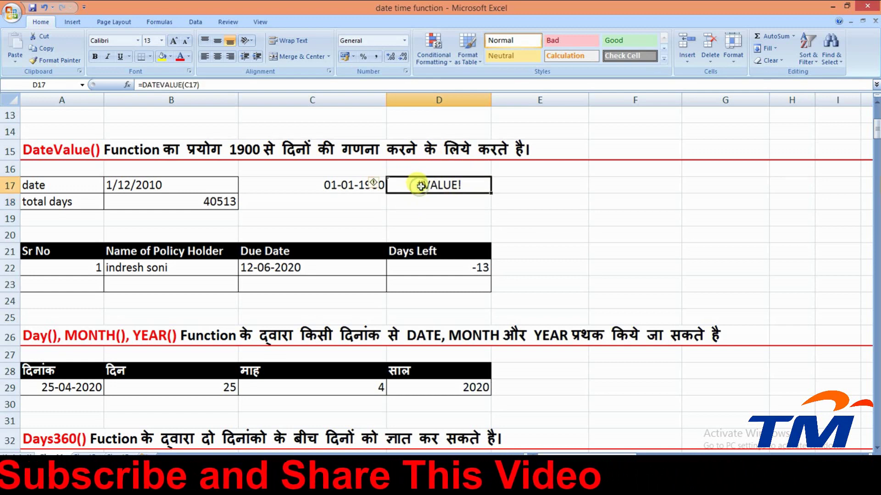
click(344, 180)
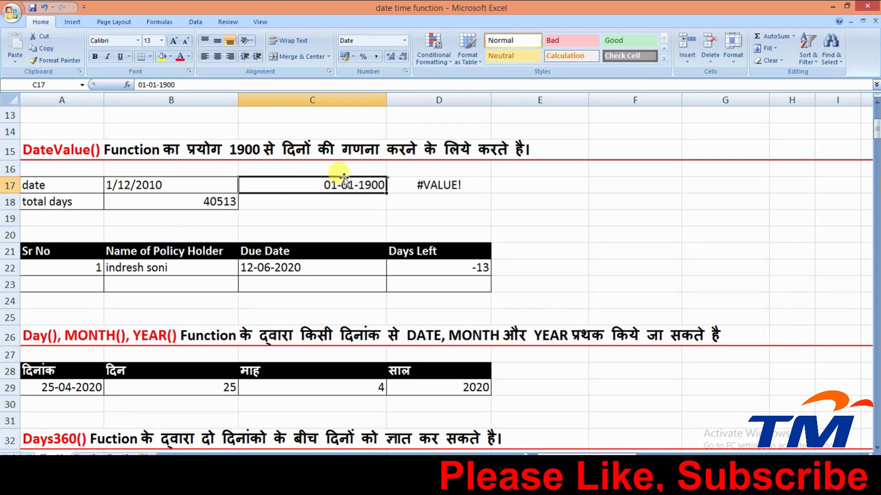
double_click(358, 183)
click(324, 185)
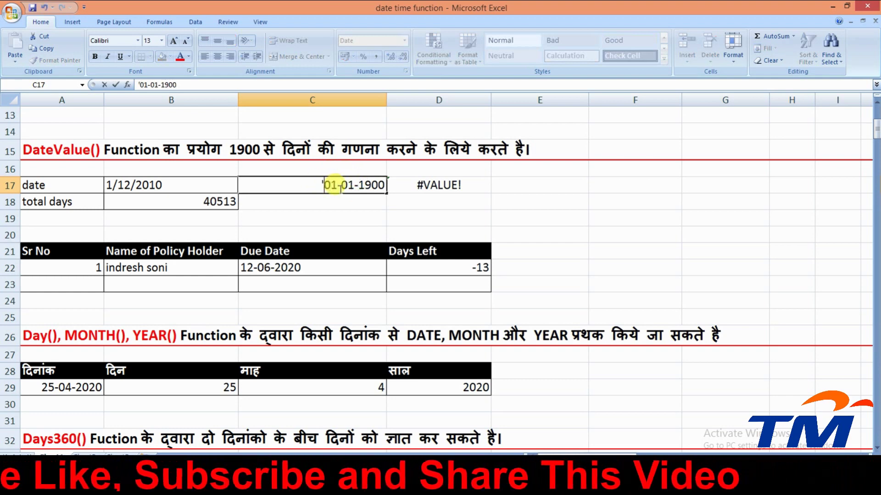
text(')
key(Return)
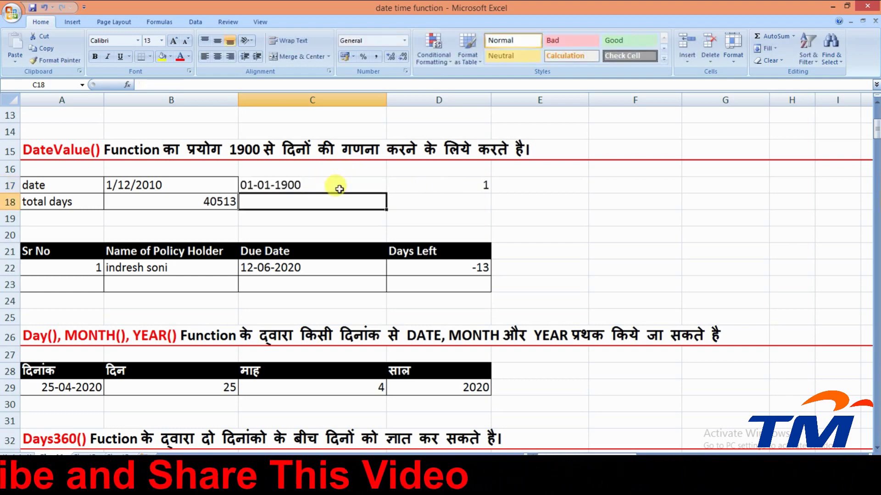
Remove the leading apostrophe from the date in C17.
click(336, 185)
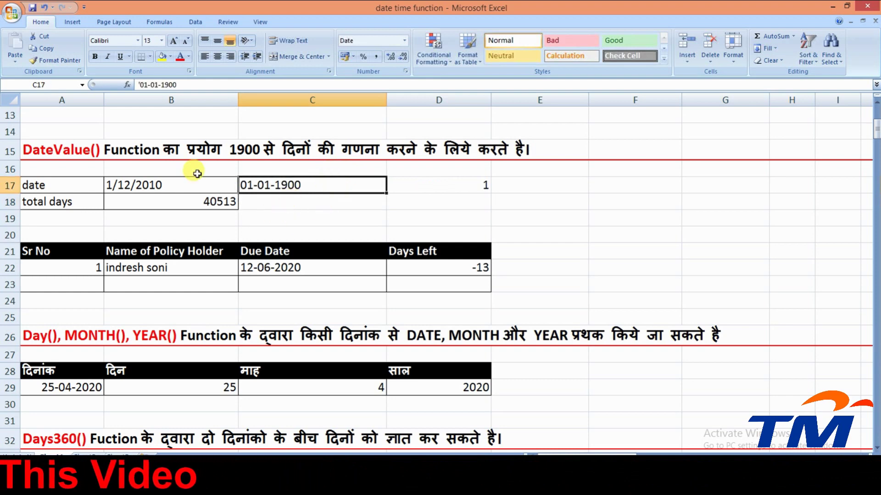
double_click(253, 183)
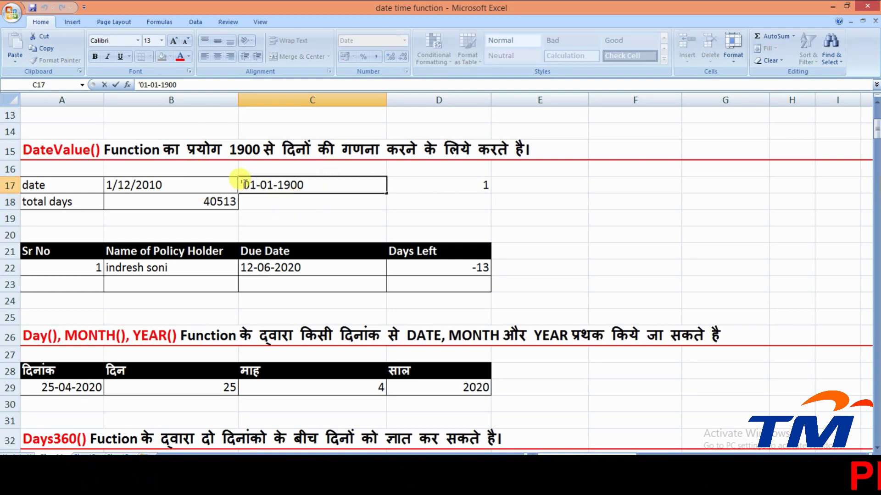
key(Delete)
key(Return)
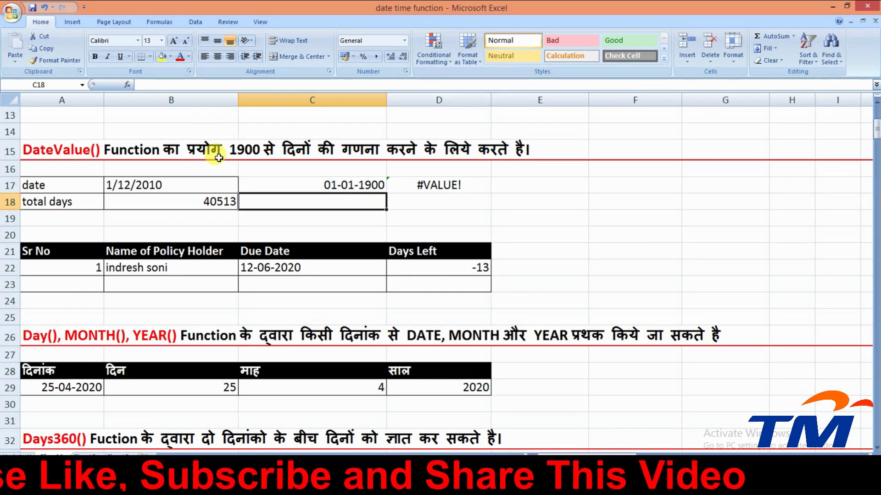
Change the date in C17 to 05-01-1900 and reselect the cell.
click(330, 187)
double_click(331, 187)
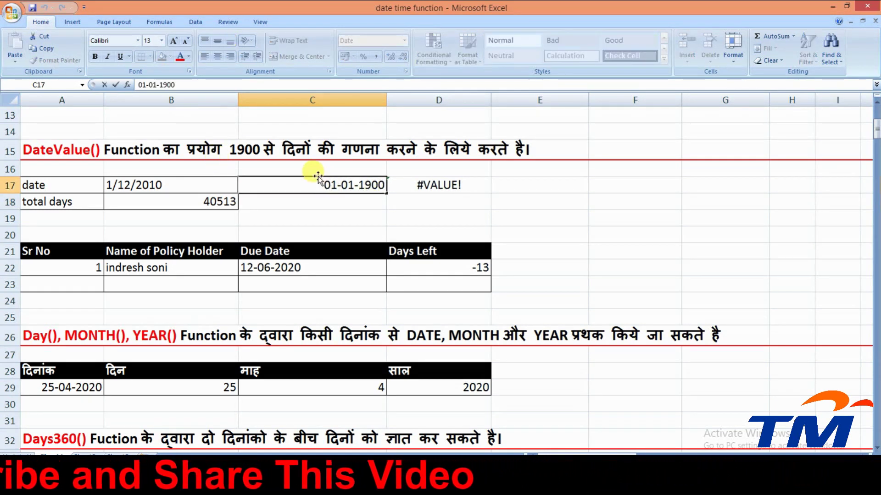
text(5)
key(Return)
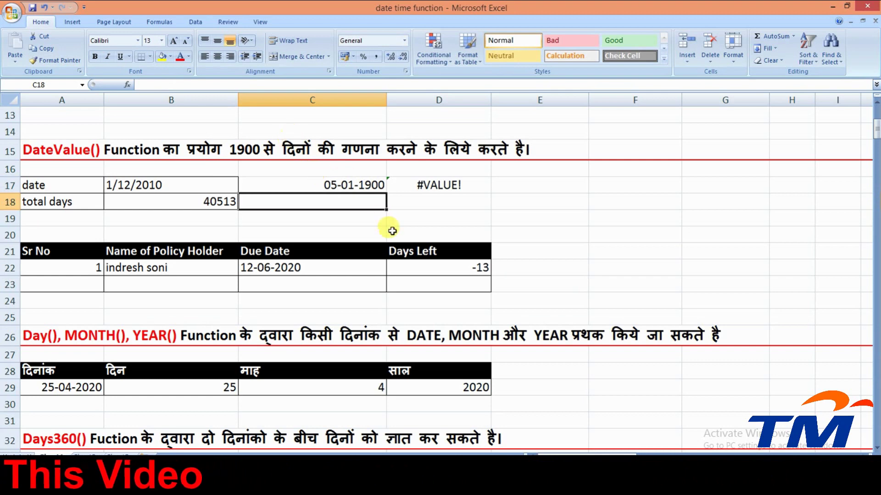
click(317, 183)
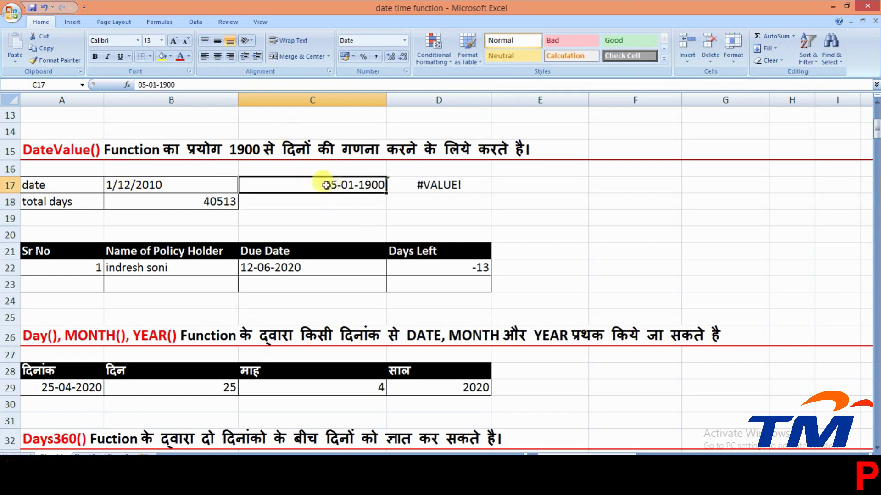
Store the 05-01-1900 date in C17 as text with a leading apostrophe and check the DATEVALUE formula in D17.
double_click(324, 184)
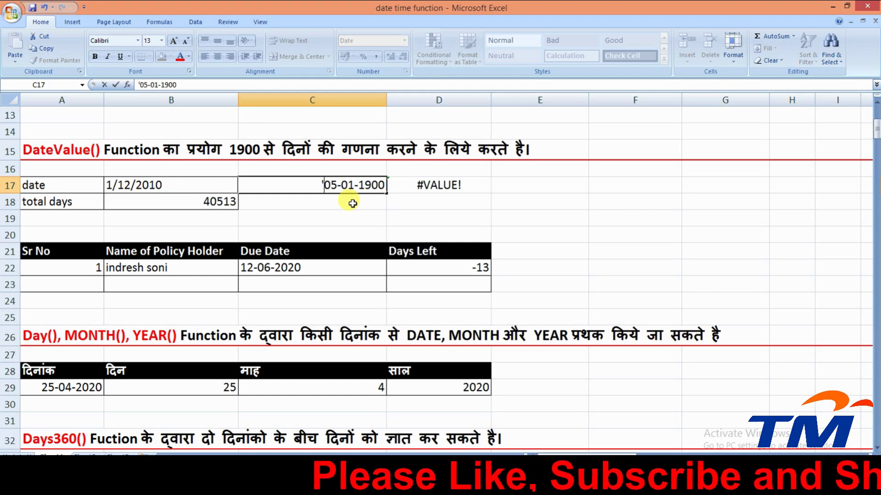
text(')
click(352, 203)
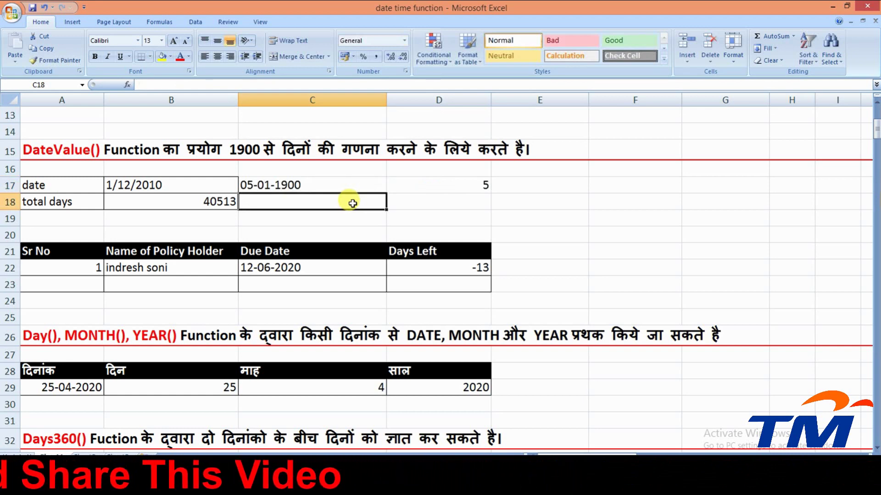
click(320, 220)
click(309, 190)
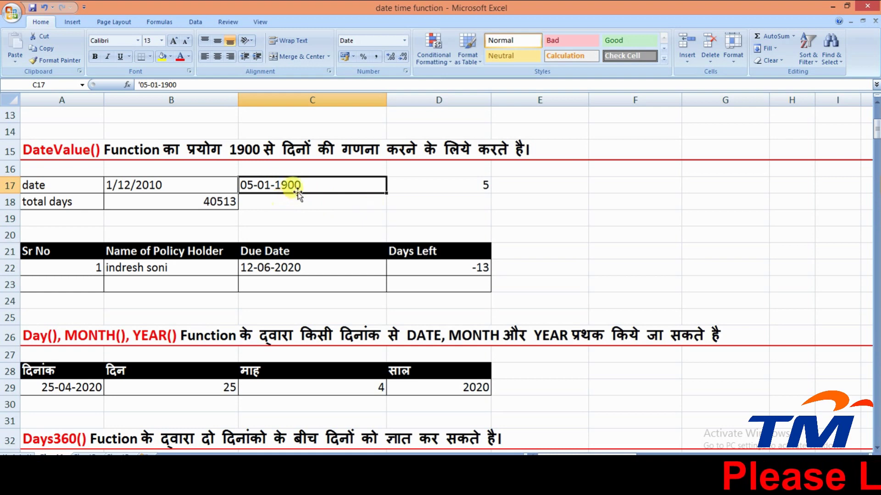
click(449, 186)
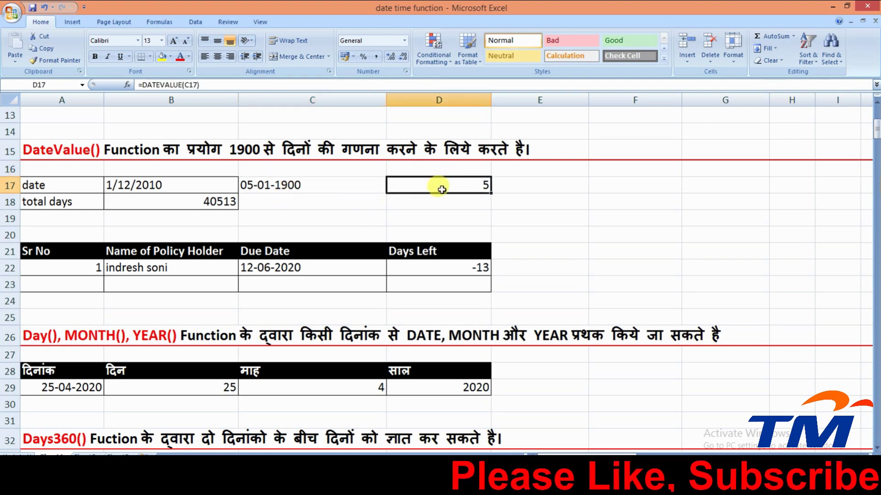
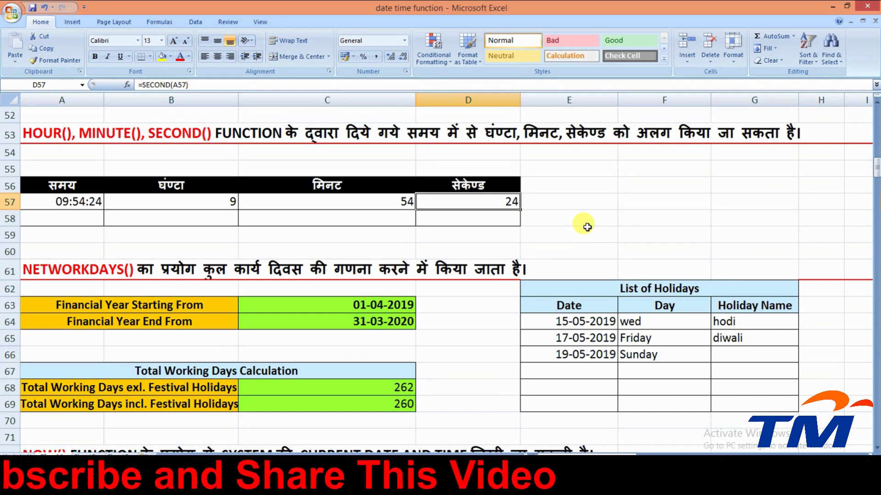
Enter 52 in F71 and 7 in G71, below the NETWORKDAYS section's holiday list.
scroll(367, 240, down, 1)
scroll(367, 239, down, 1)
scroll(433, 277, down, 1)
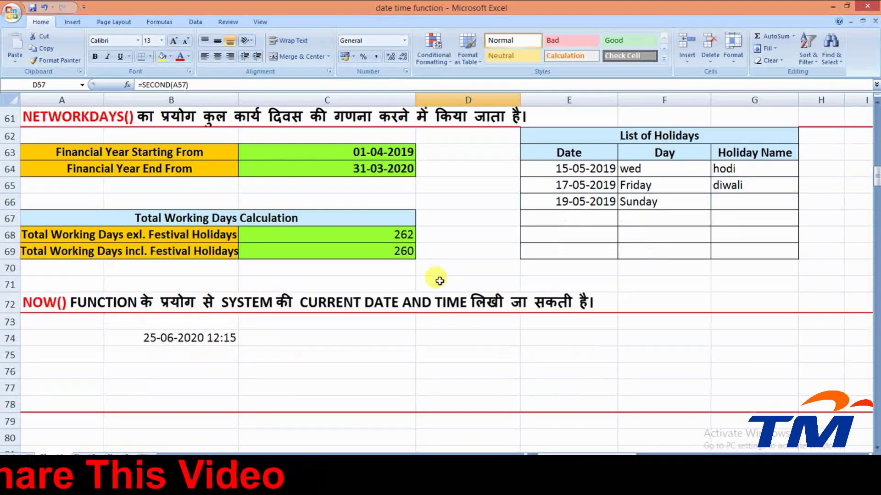
scroll(435, 275, up, 1)
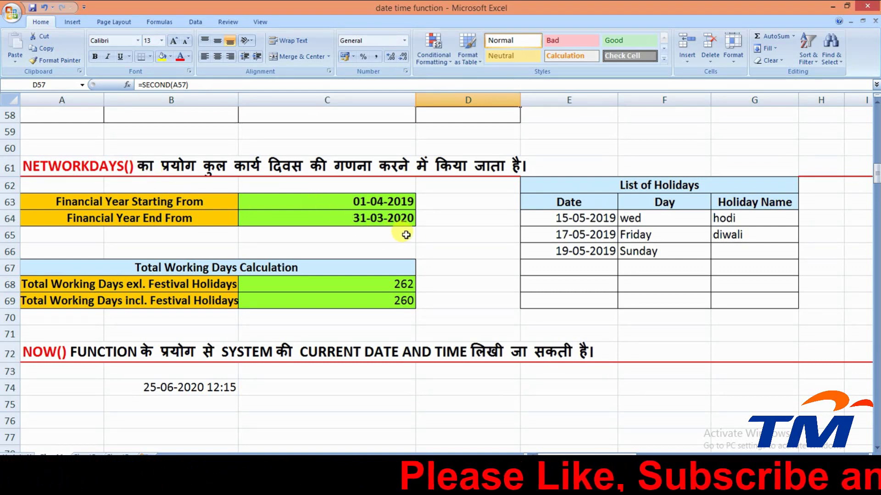
click(665, 336)
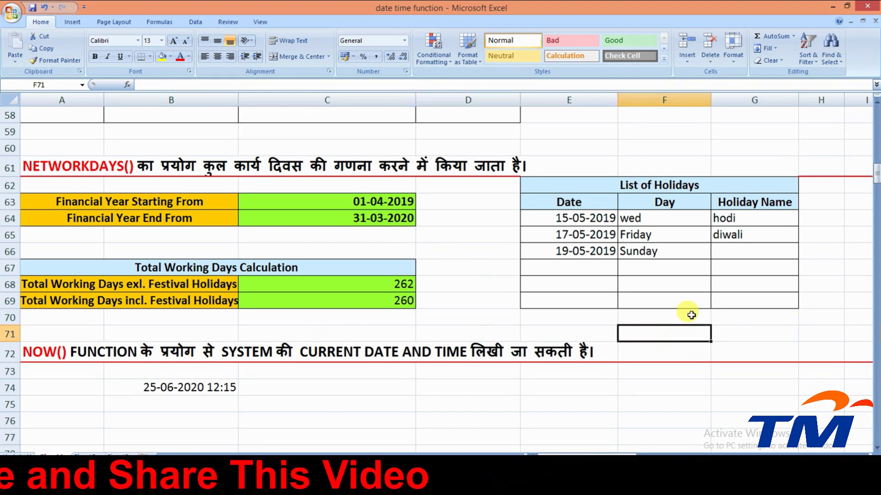
text(52)
key(Tab)
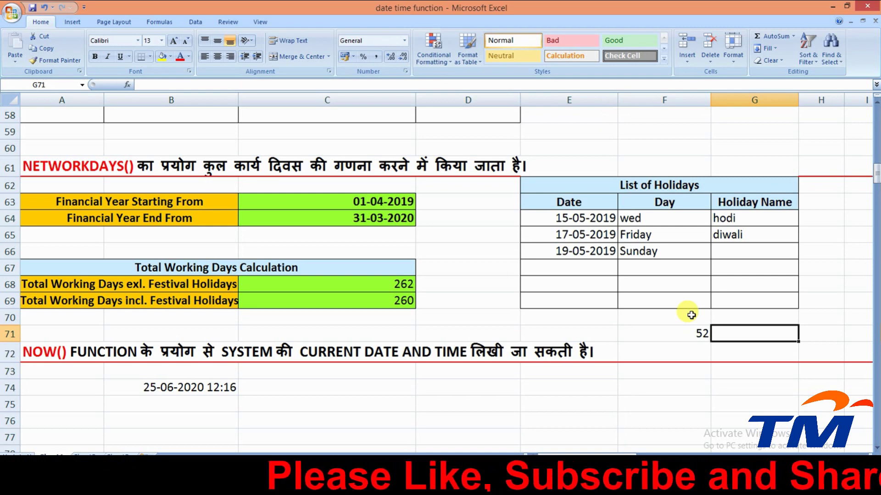
text(5)
key(BackSpace)
text(7)
Enter the formula =F71*G71 in H71 to multiply the weeks by the days, and reselect the cell.
click(824, 340)
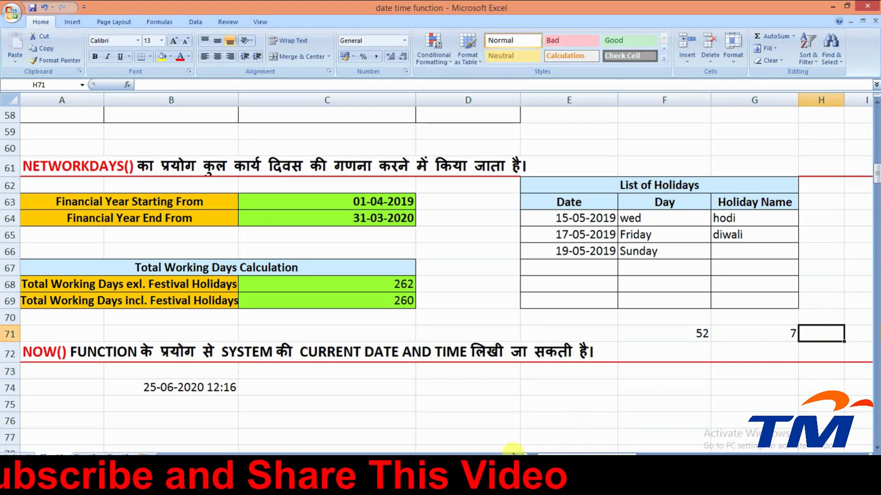
drag(596, 453, 606, 453)
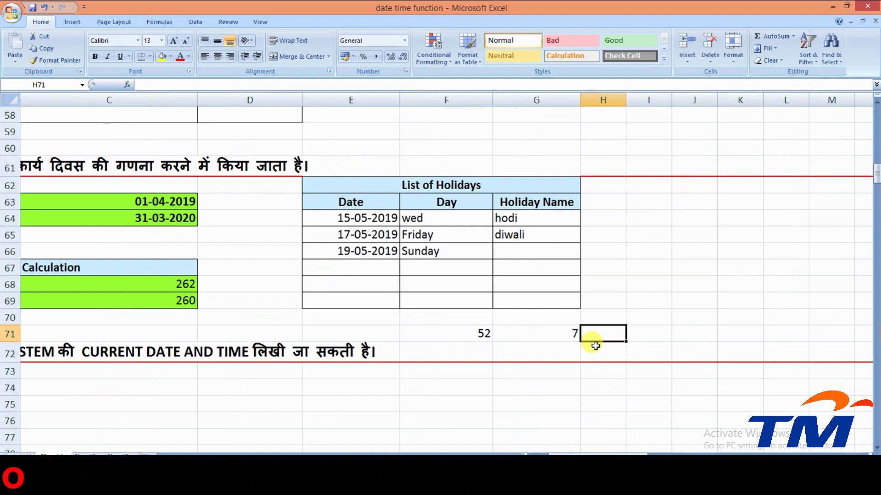
text(=)
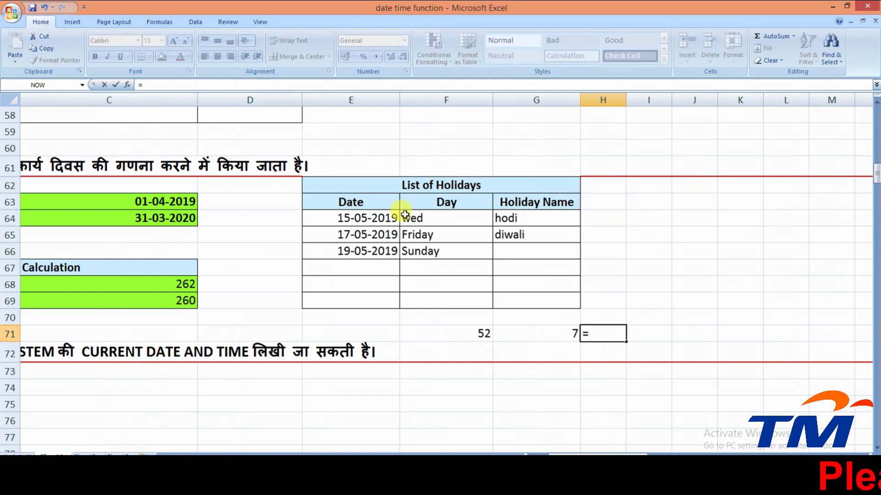
click(475, 334)
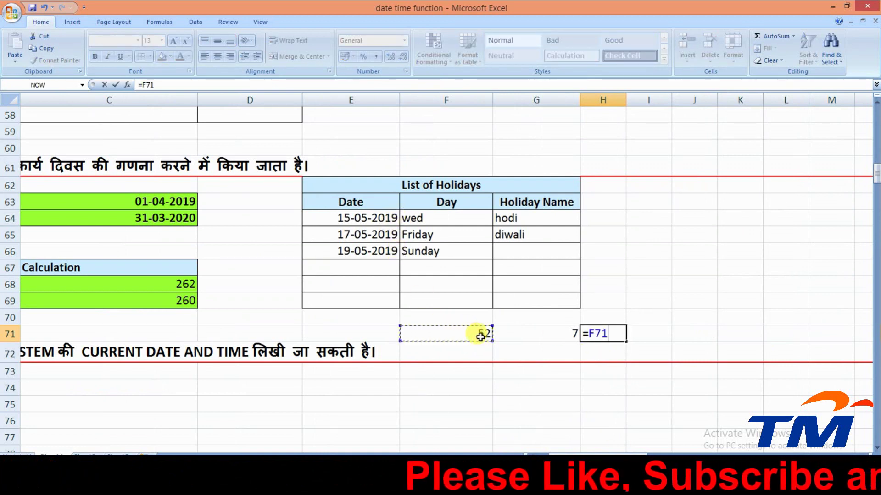
text(*)
click(539, 333)
key(Return)
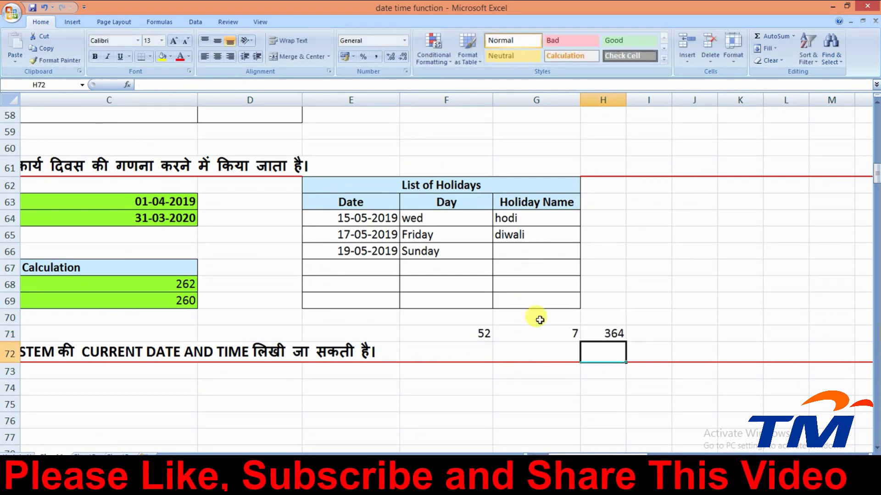
click(616, 334)
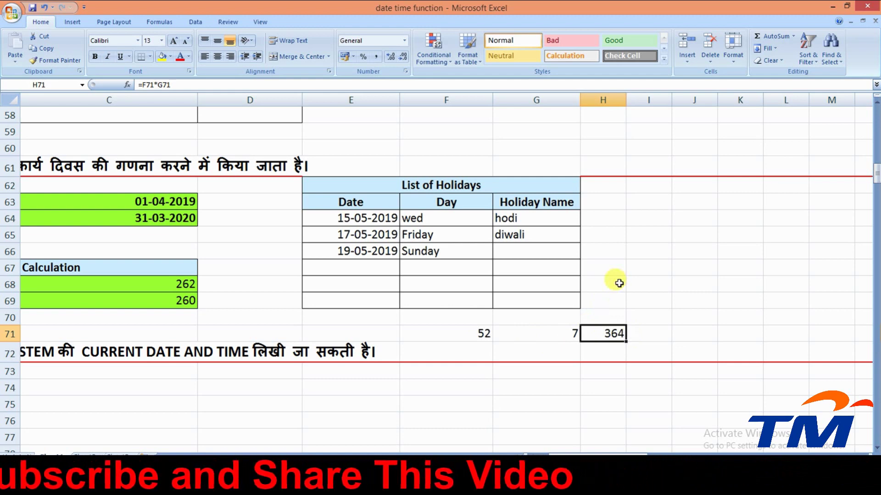
Change the days per week in G71 to 5 and select the product in H71.
click(564, 333)
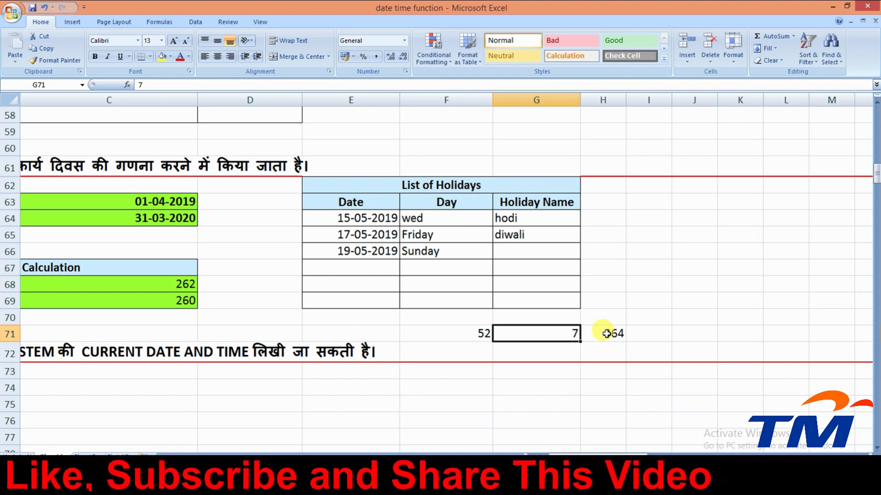
double_click(561, 330)
double_click(569, 331)
text(5)
key(Return)
click(613, 331)
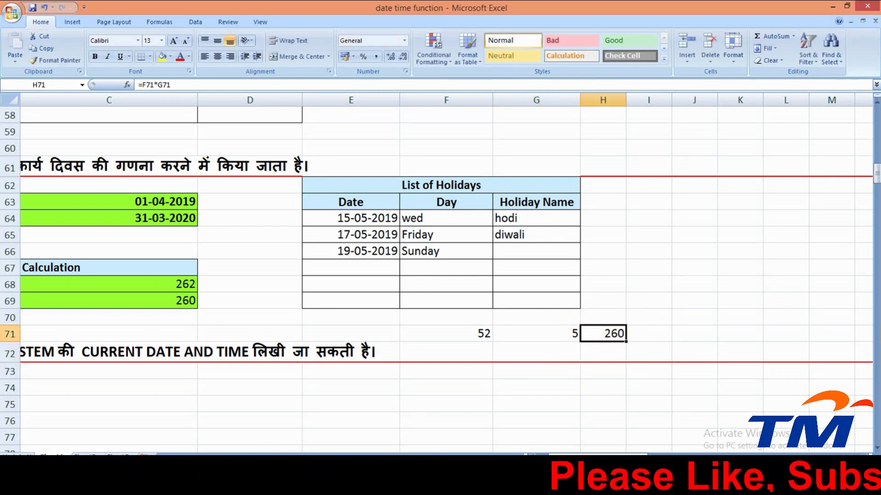
Compare the weeks-times-days product in H71 with the working-day totals in C69 and C68.
drag(615, 456, 592, 456)
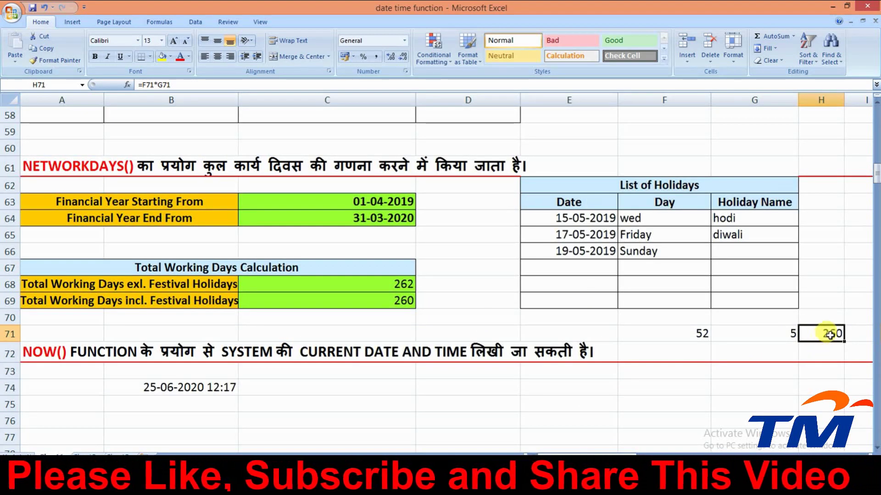
click(410, 302)
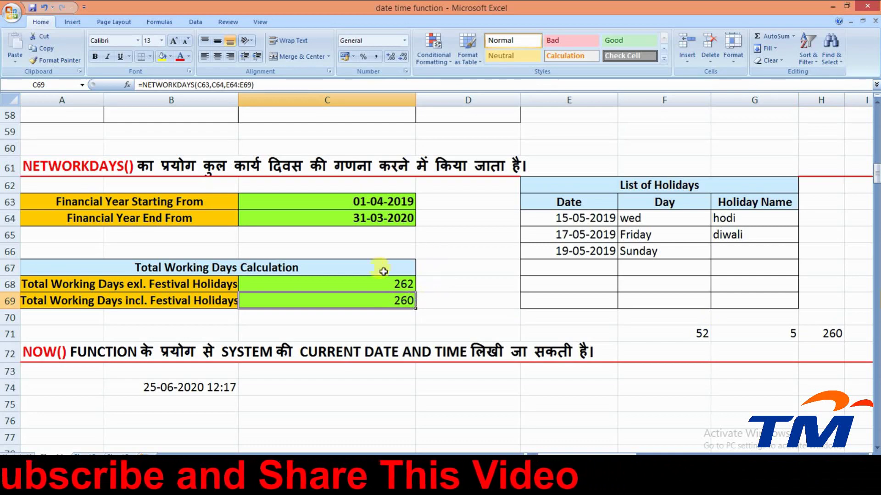
click(403, 280)
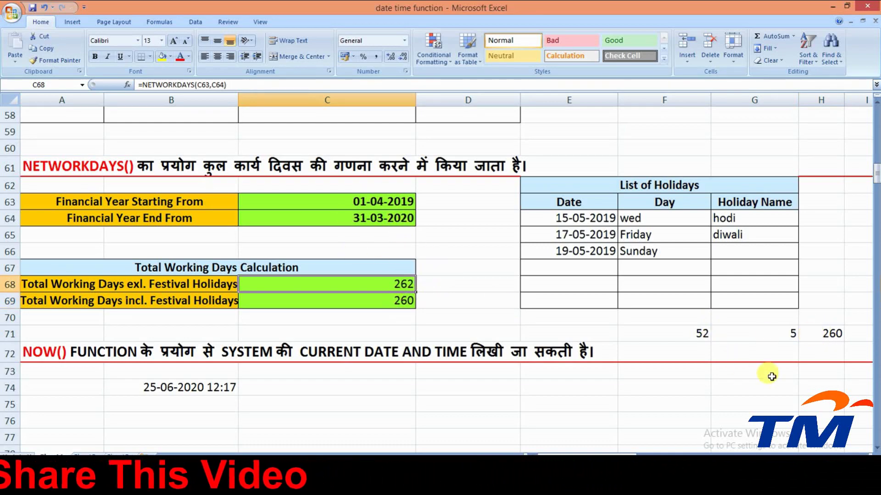
drag(621, 458, 629, 457)
click(616, 331)
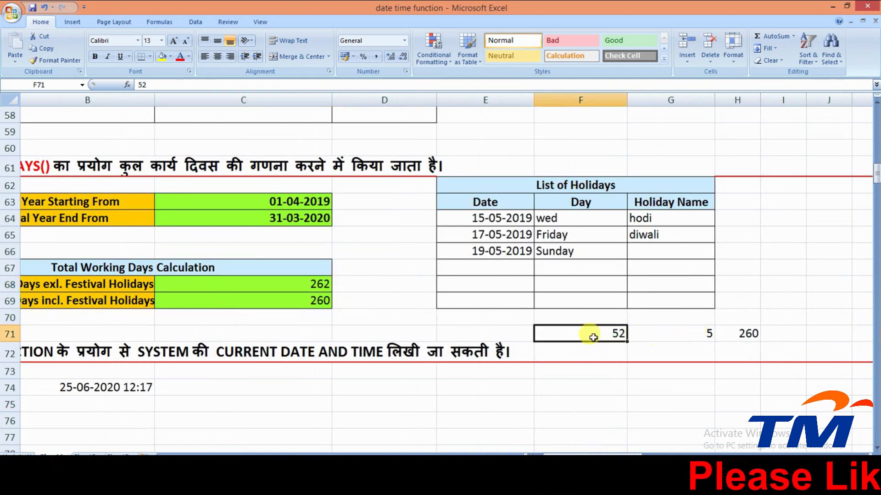
click(754, 336)
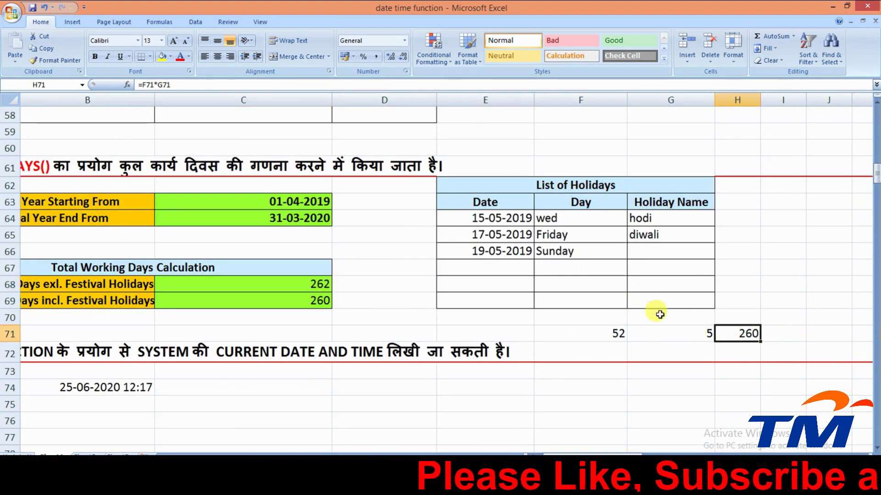
click(609, 333)
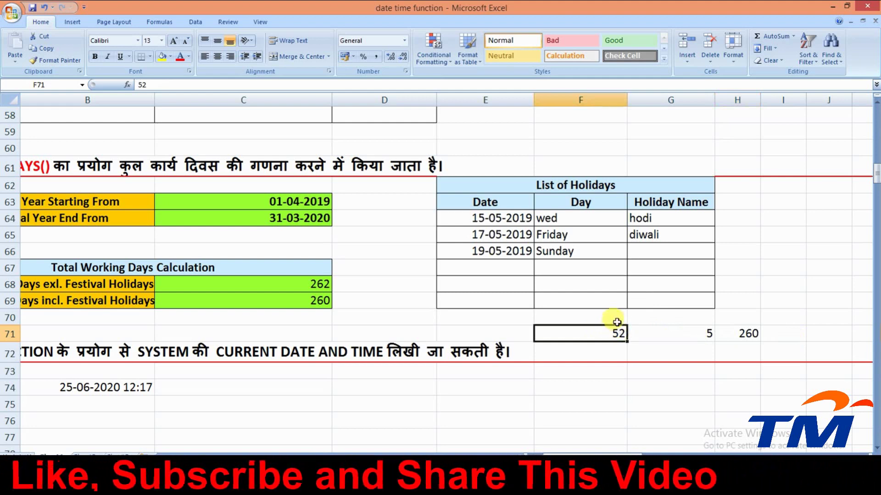
click(764, 332)
click(739, 332)
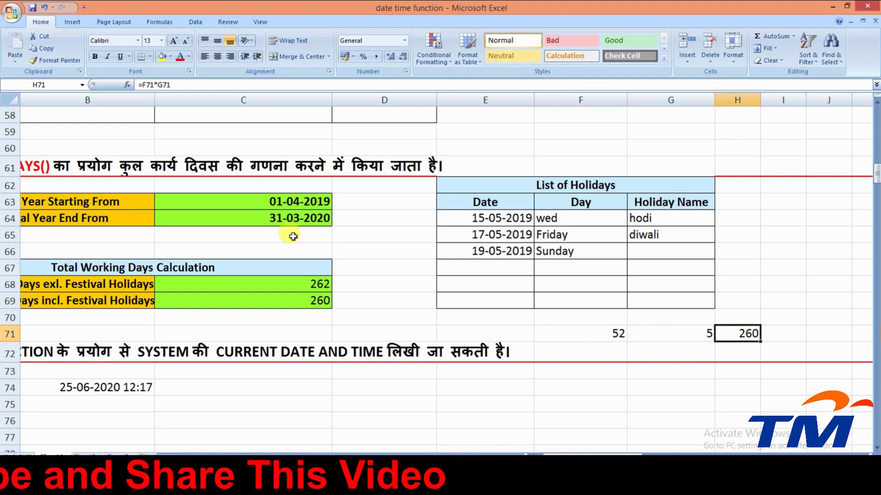
Review the NETWORKDAYS formula in C68 together with the financial year start and end dates in C63 and C64.
click(315, 285)
double_click(315, 285)
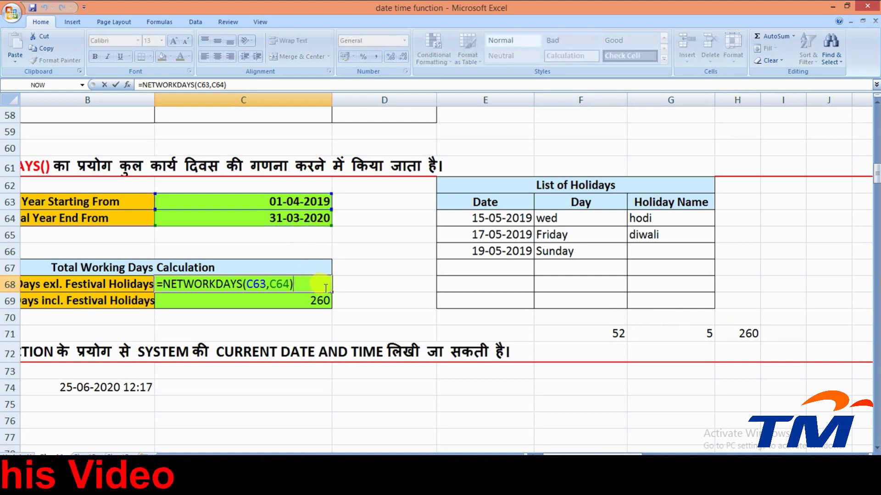
key(Escape)
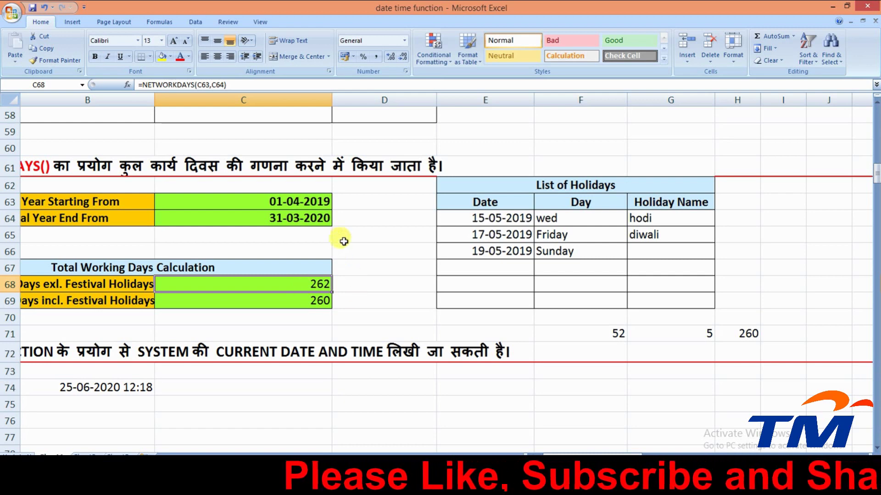
click(279, 200)
click(288, 222)
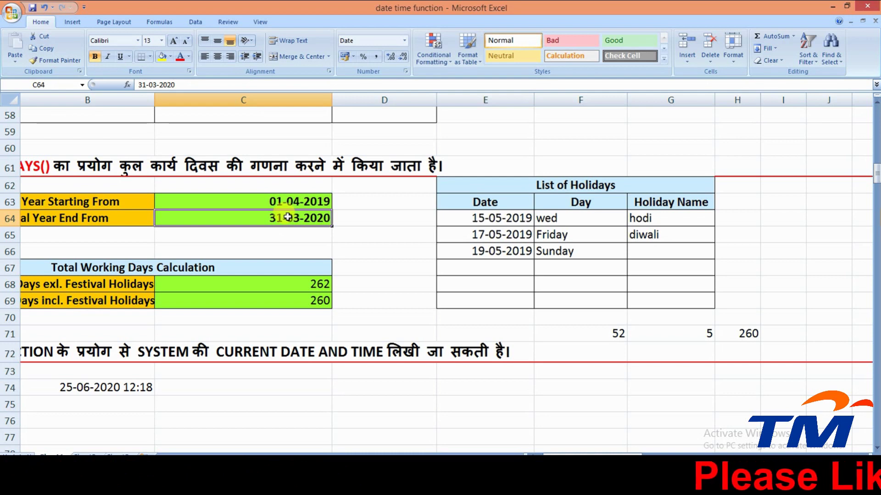
click(271, 206)
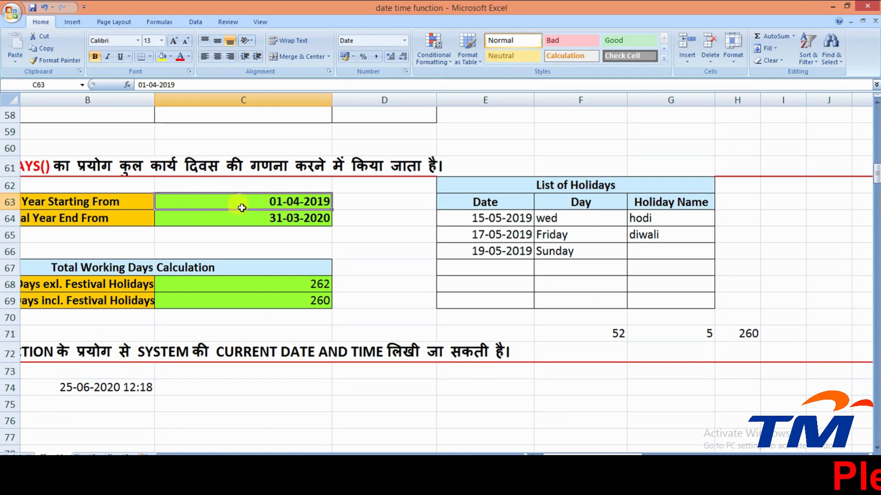
double_click(277, 202)
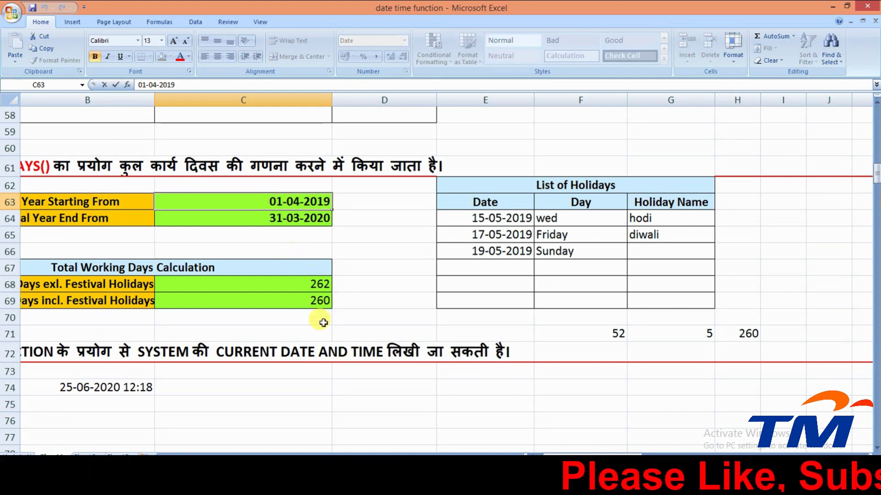
key(Escape)
key(Return)
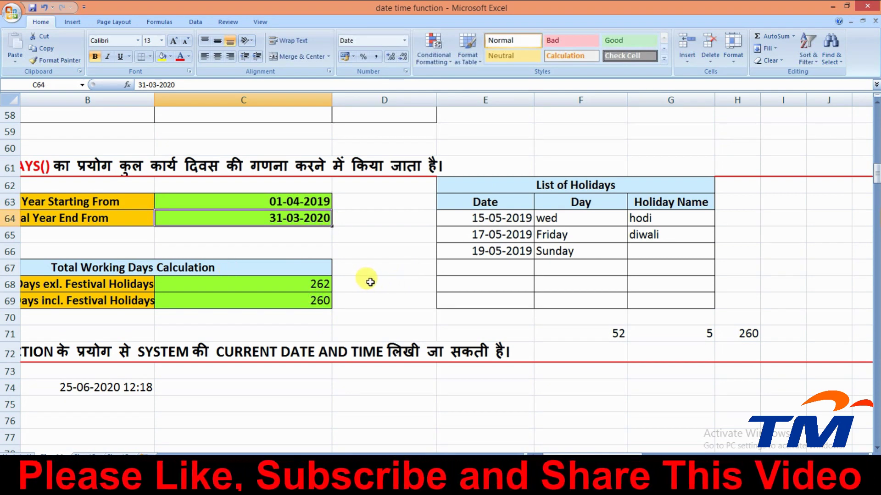
click(321, 284)
double_click(323, 282)
key(Return)
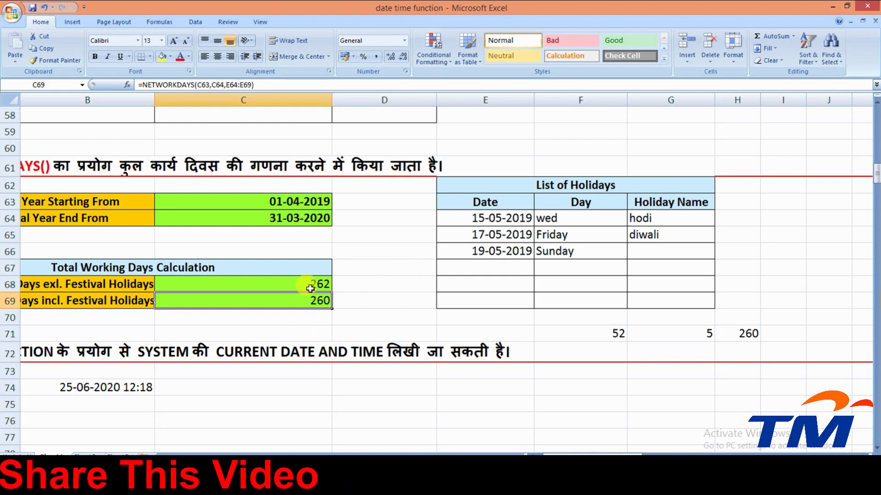
Highlight the start_date and end_date arguments of the NETWORKDAYS formula in C68 to examine the cells they reference.
drag(613, 454, 573, 451)
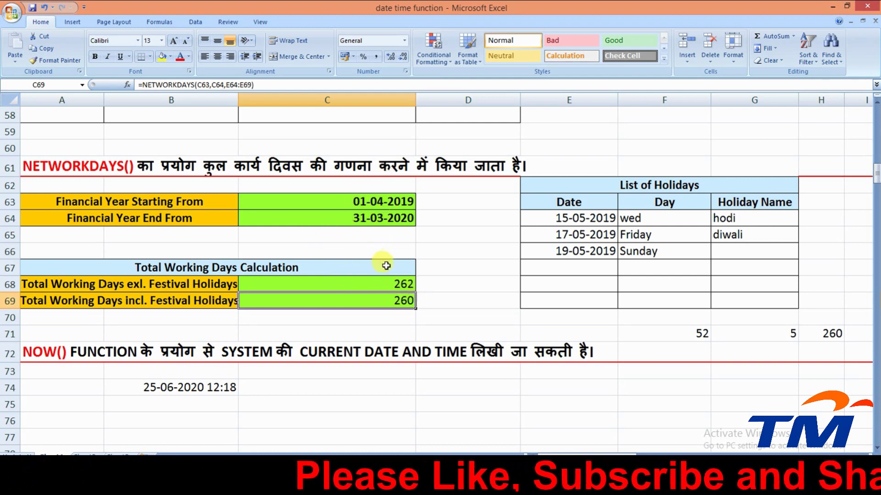
double_click(390, 282)
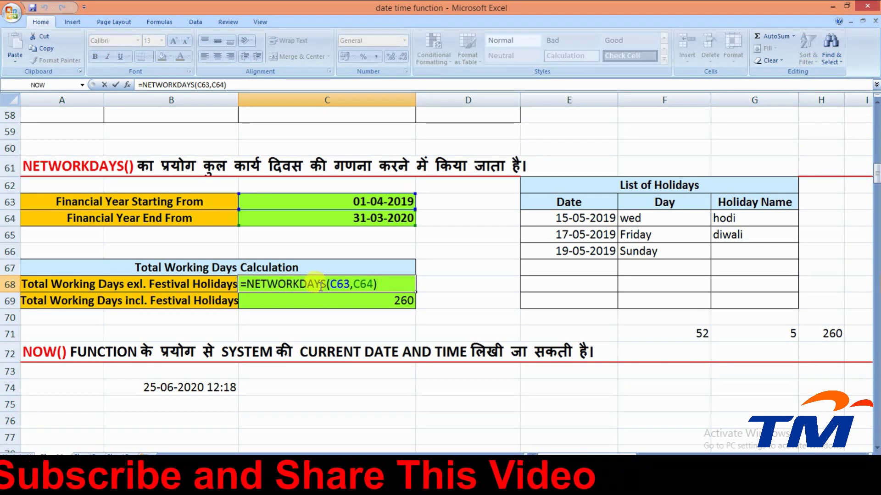
click(345, 285)
click(320, 298)
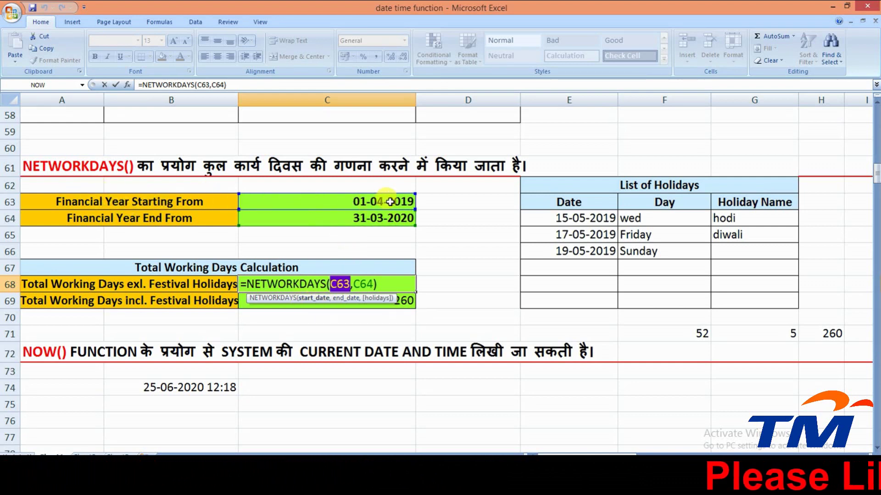
click(351, 298)
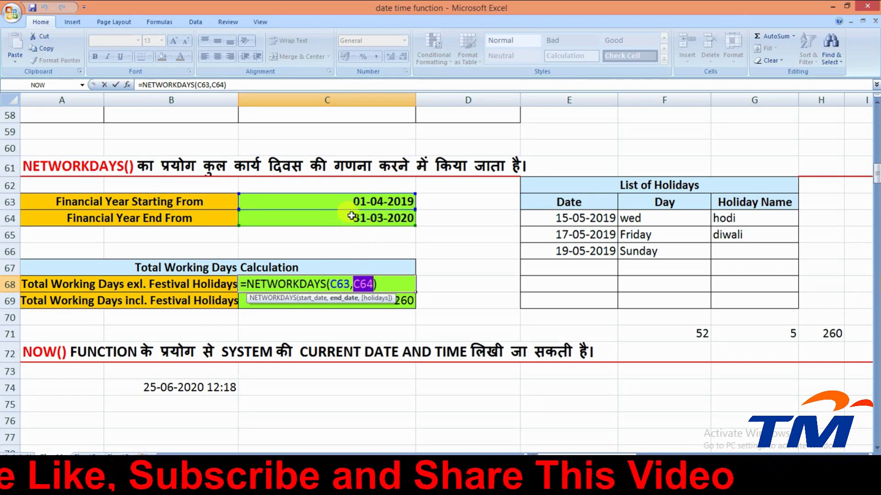
key(Return)
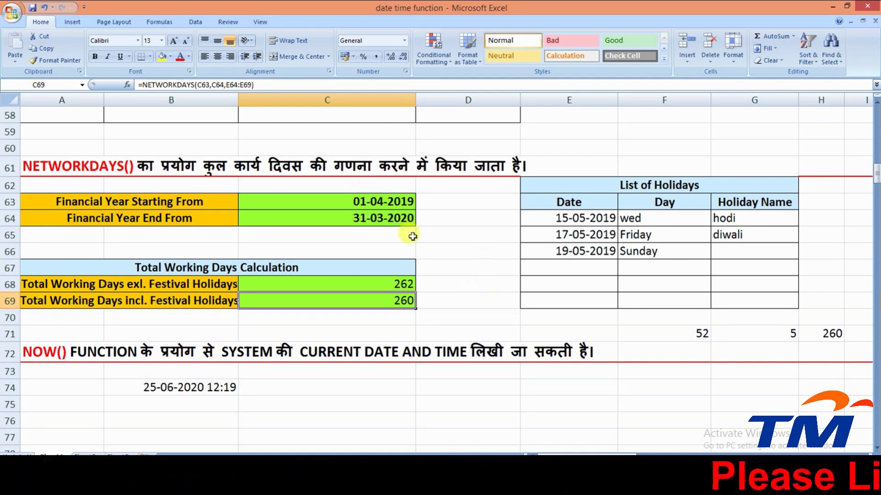
Select C68 and widen column B slightly so the total working days labels fit.
click(377, 282)
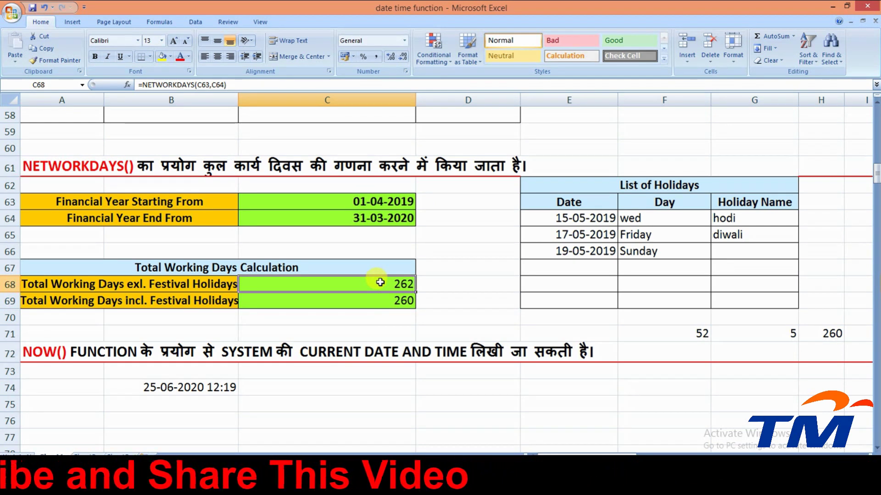
drag(239, 101, 248, 101)
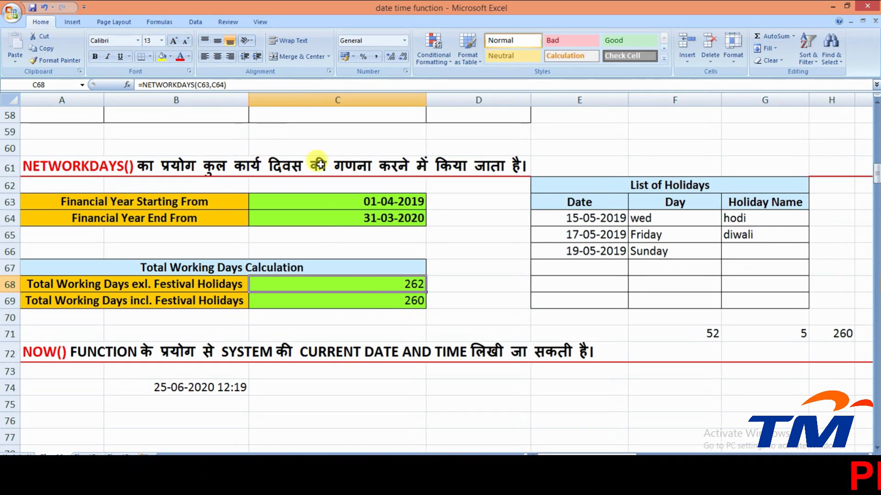